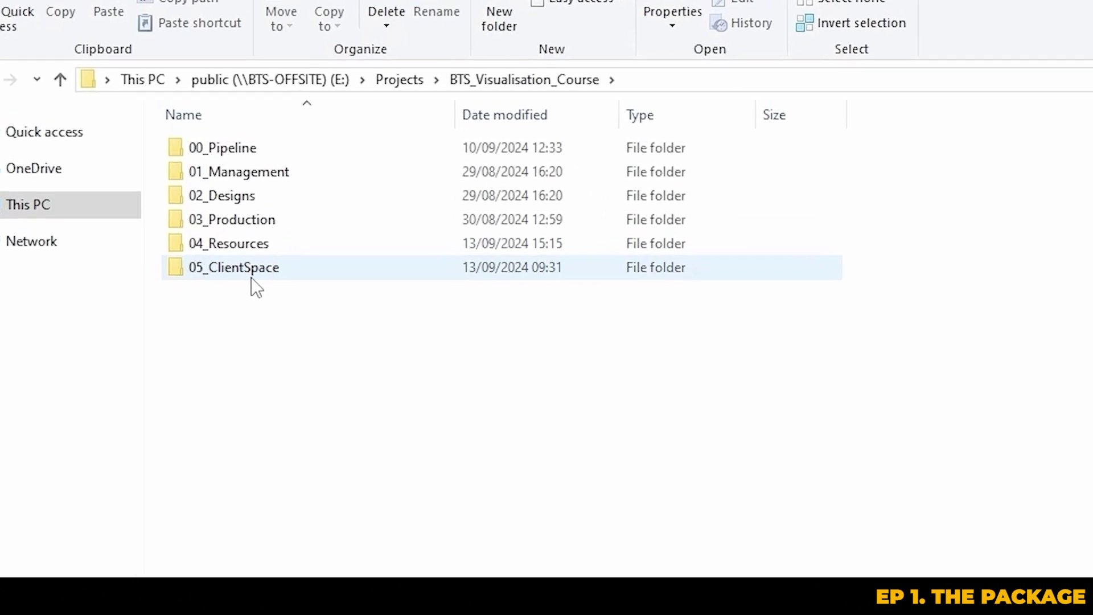
In 05_ClientSpace, check the ToClient folder, then extract the PACKAGE zip in FromClient.
{"action": "double_click", "coordinate": [251, 278]}
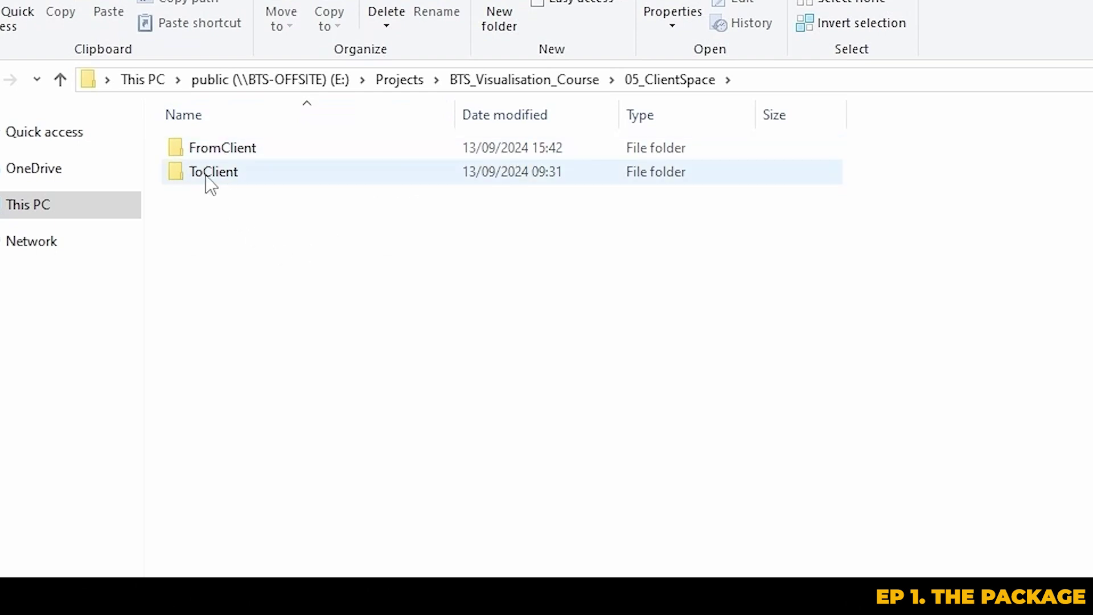
{"action": "mouse_move", "coordinate": [210, 184]}
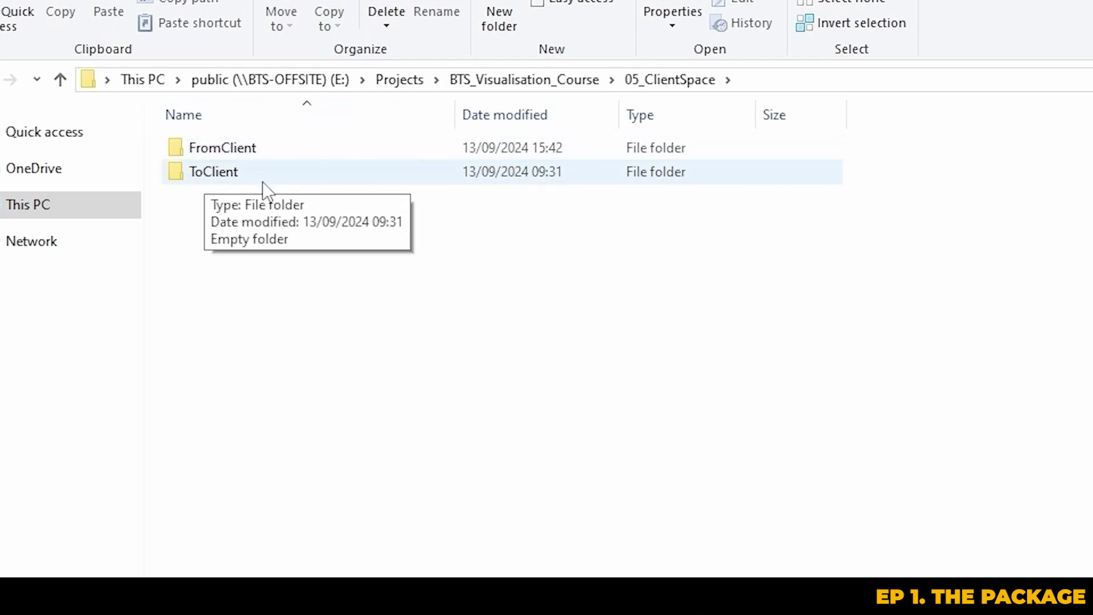
{"action": "double_click", "coordinate": [231, 191]}
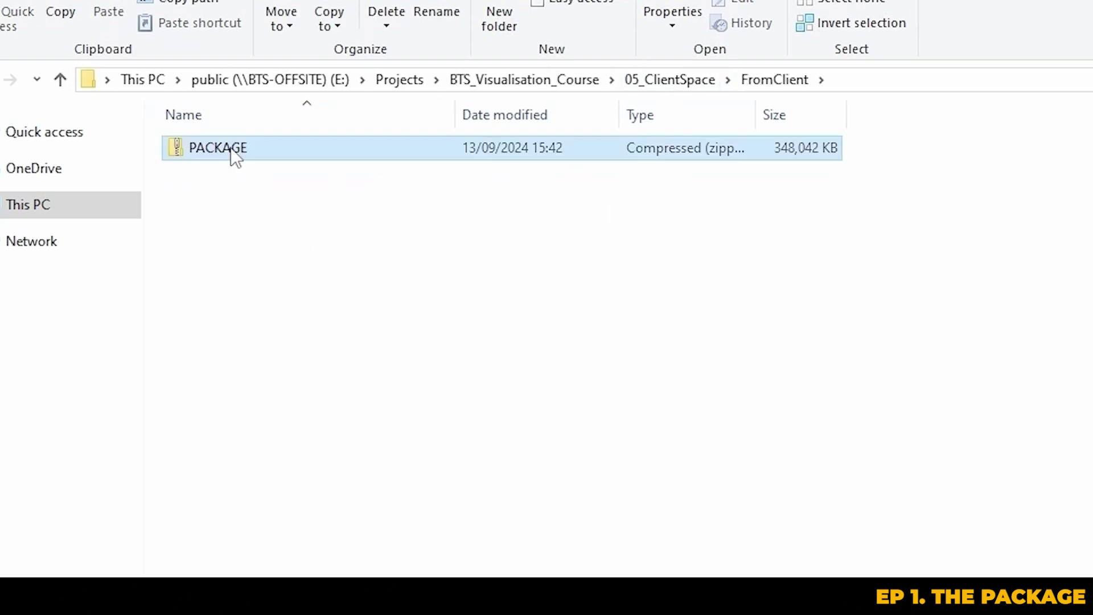
{"action": "right_click", "coordinate": [232, 149]}
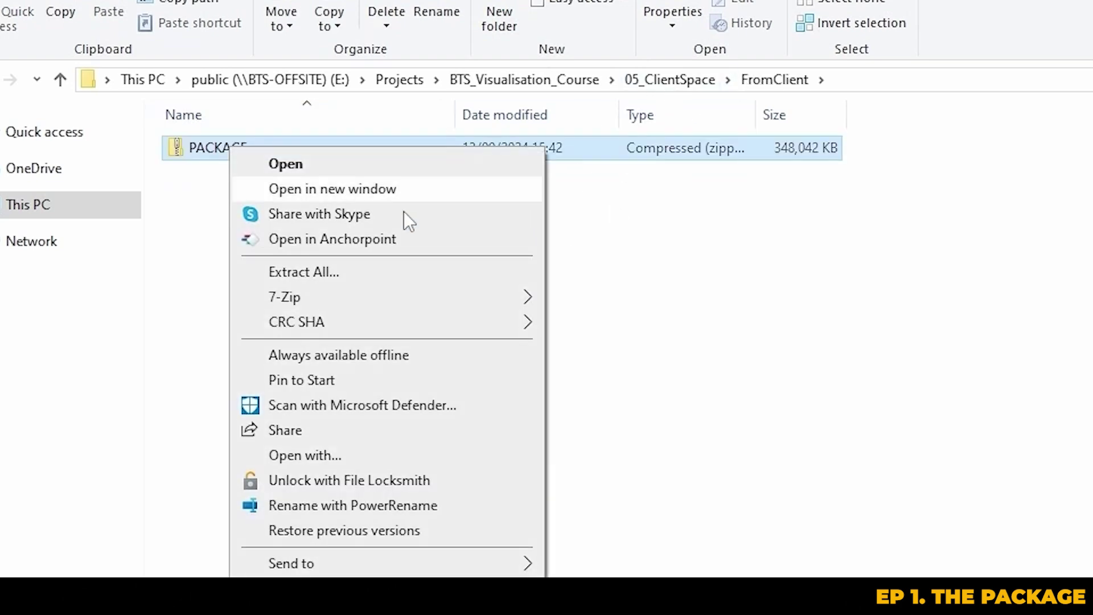
{"action": "left_click", "coordinate": [307, 272]}
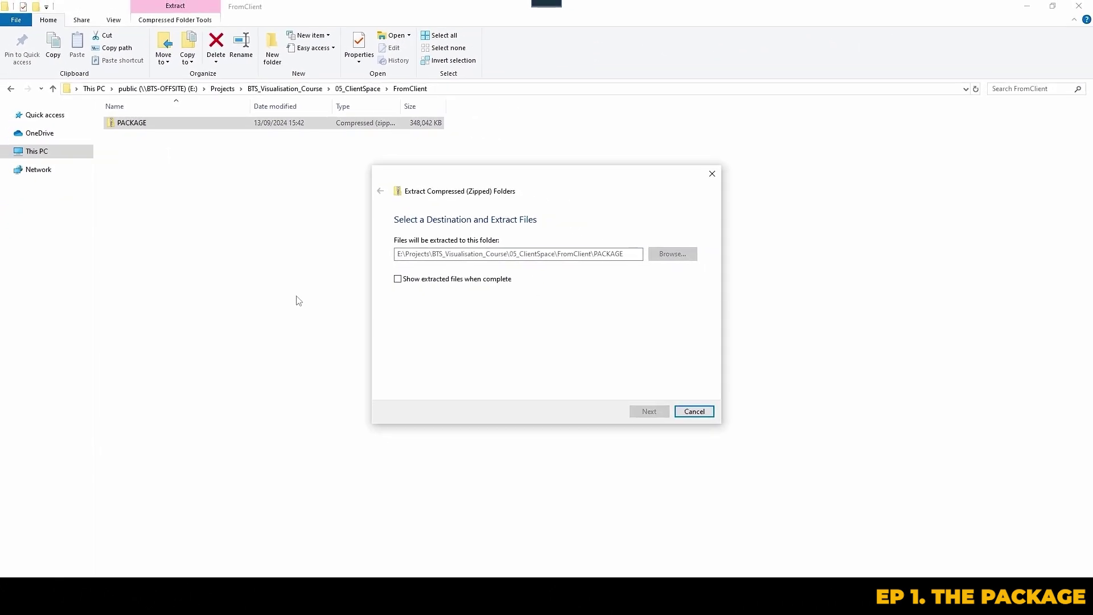
Open PACKAGE\PACKAGE, enter the Script folder and open the script PDF.
{"action": "double_click", "coordinate": [142, 122]}
{"action": "double_click", "coordinate": [138, 123]}
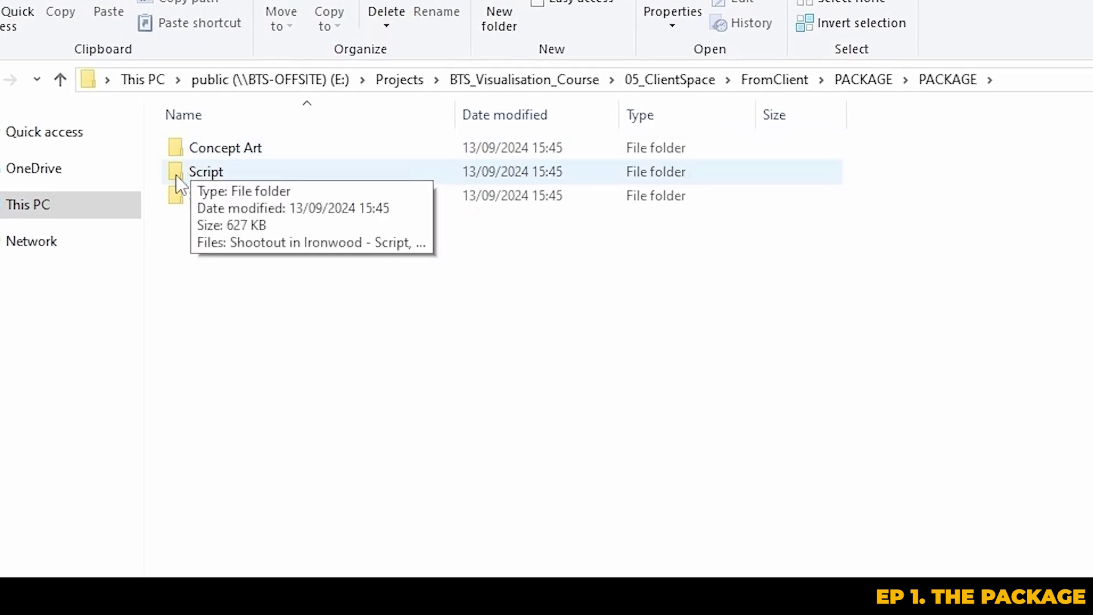
{"action": "left_click", "coordinate": [224, 176]}
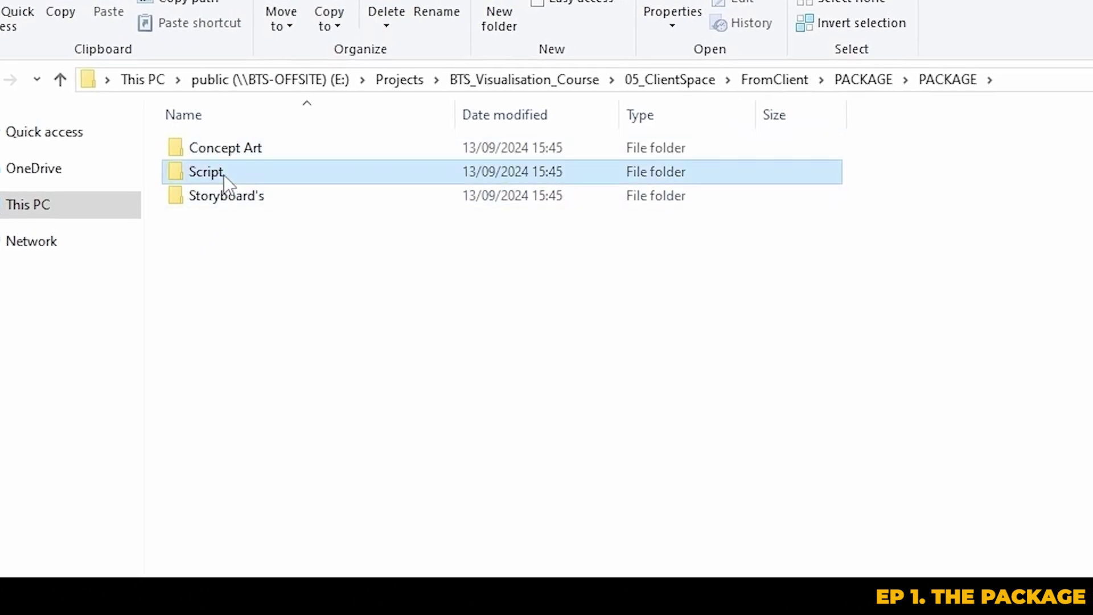
{"action": "double_click", "coordinate": [224, 175]}
{"action": "double_click", "coordinate": [289, 183]}
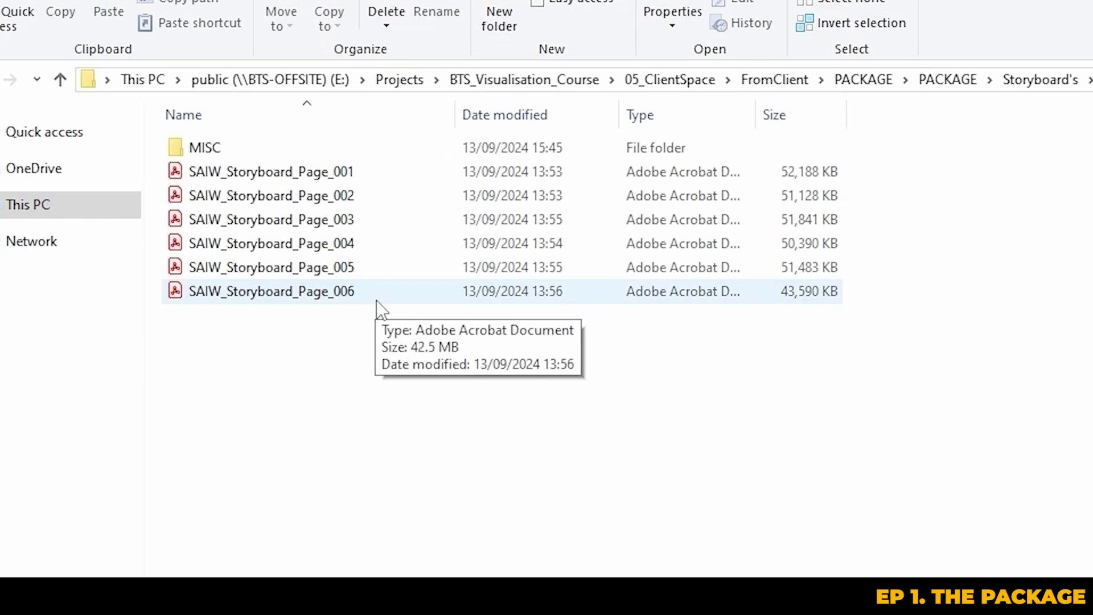
Open SAIW_Storyboard_Page_001 in Acrobat and scroll through the shots up to SHOT_0018.
{"action": "double_click", "coordinate": [292, 174]}
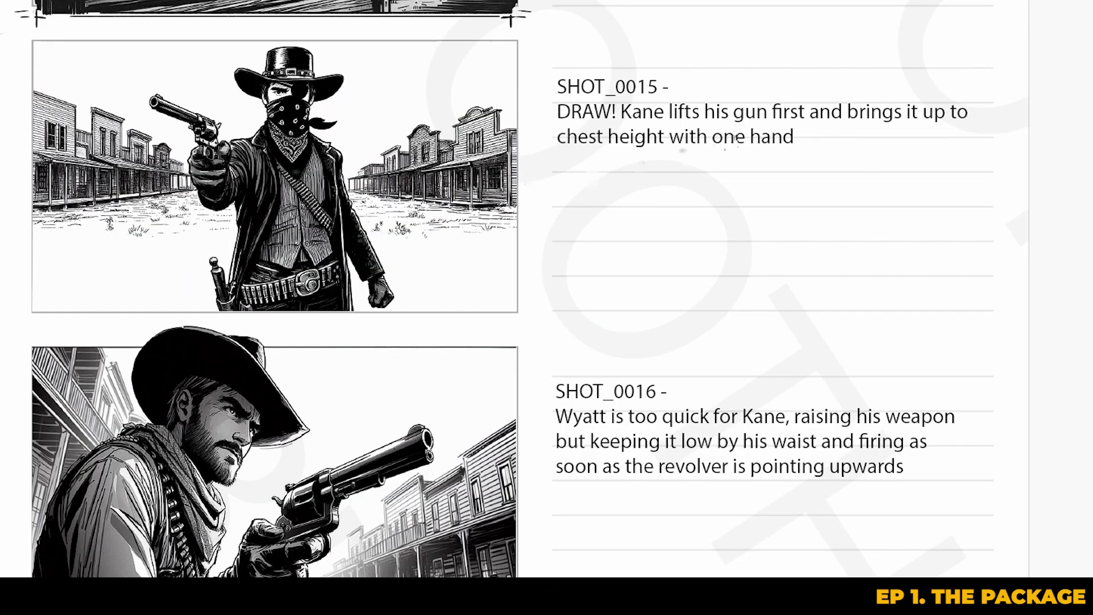
{"action": "scroll", "coordinate": [547, 284], "scroll_direction": "down", "scroll_amount": 2}
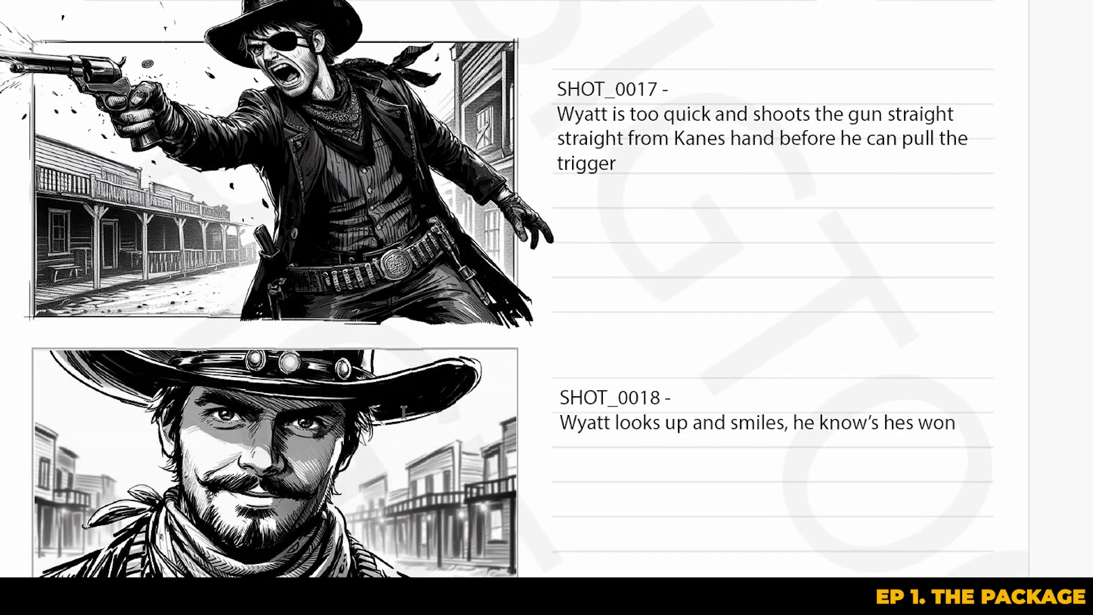
{"action": "scroll", "coordinate": [957, 244], "scroll_direction": "down", "scroll_amount": 5}
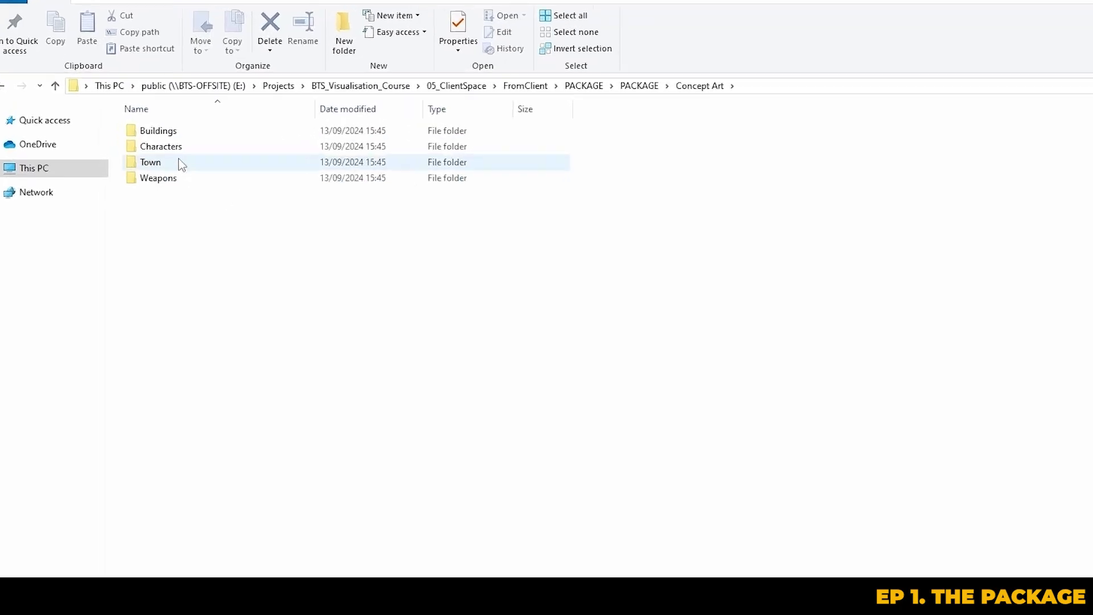
Open the Characters concept art and step through the remaining character sheets in Photos.
{"action": "double_click", "coordinate": [237, 174]}
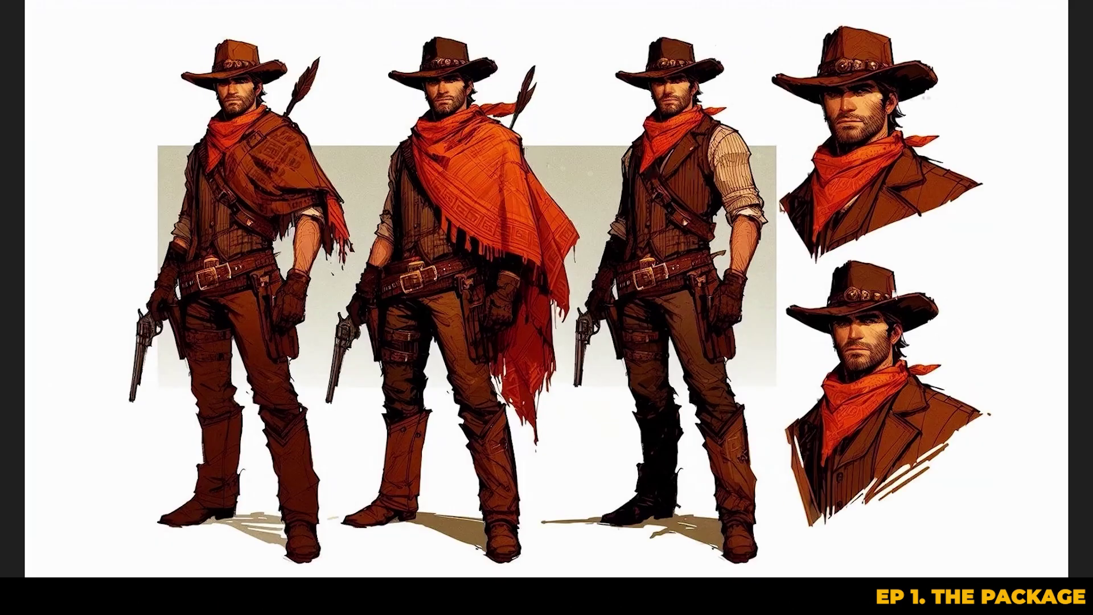
{"action": "key", "text": "Right"}
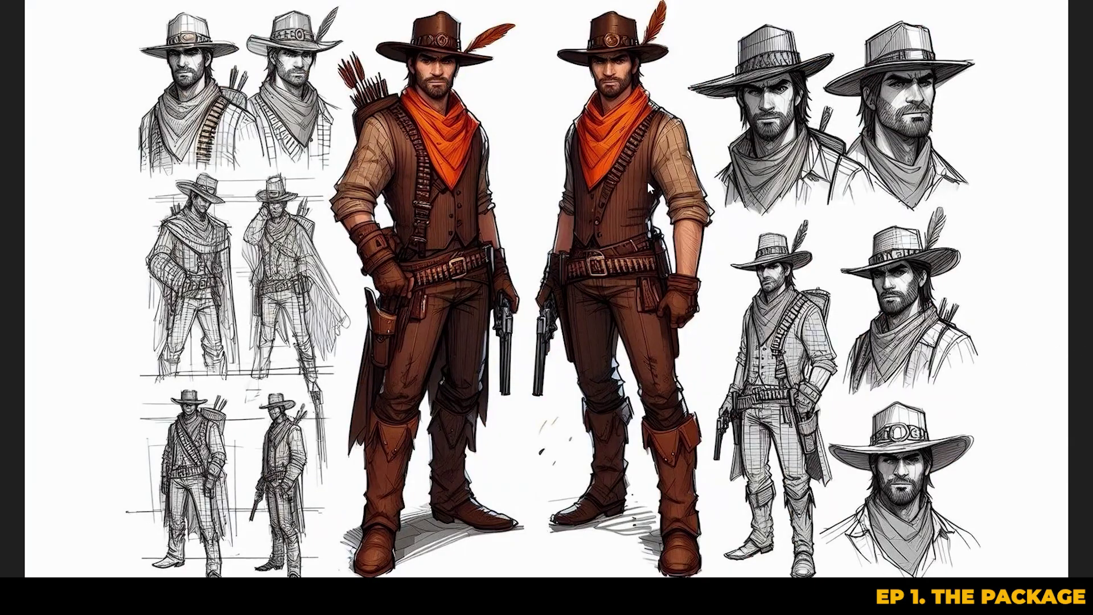
{"action": "key", "text": "Right"}
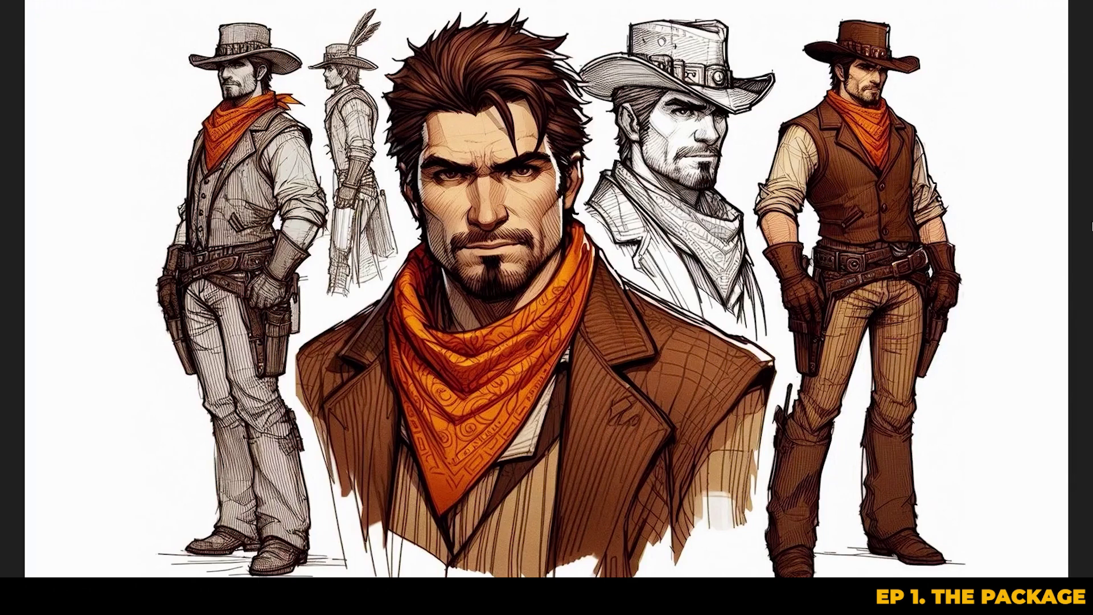
{"action": "key", "text": "Right"}
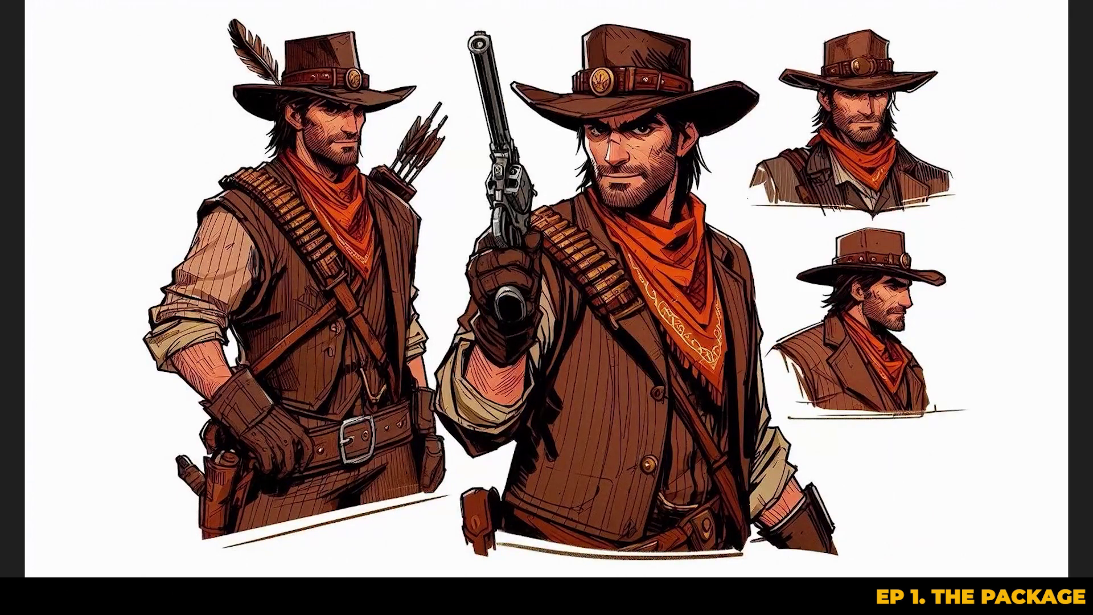
{"action": "key", "text": "Right"}
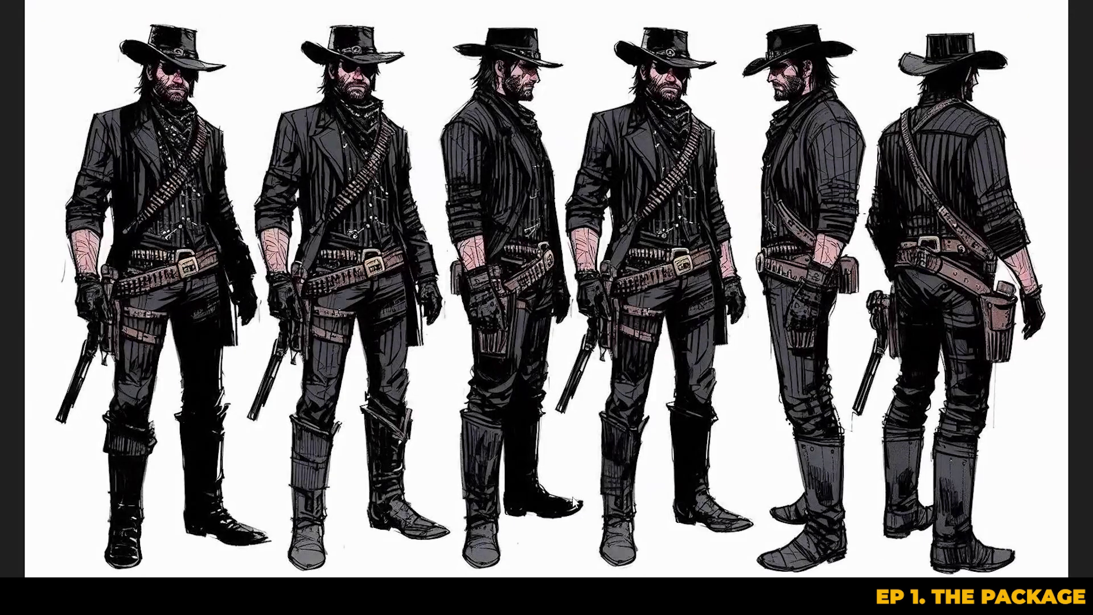
{"action": "key", "text": "Right"}
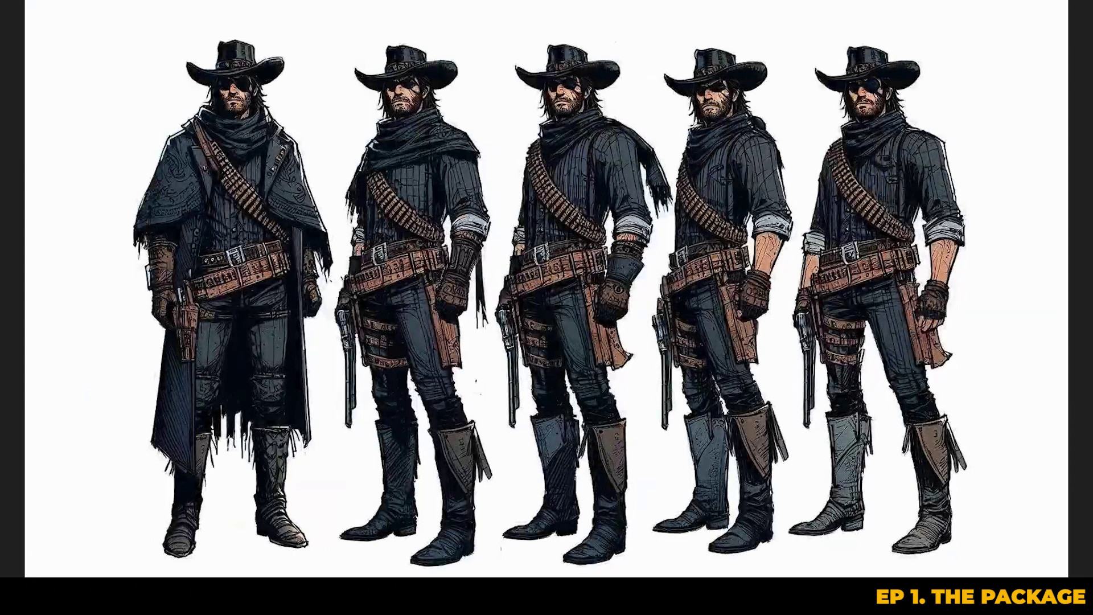
{"action": "key", "text": "Right"}
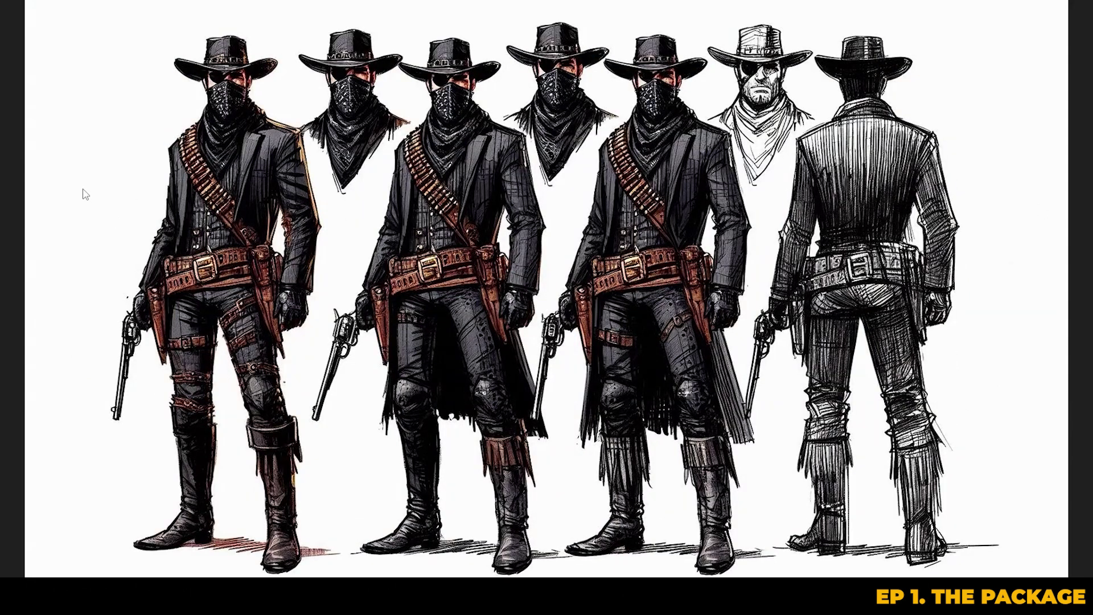
{"action": "key", "text": "Right"}
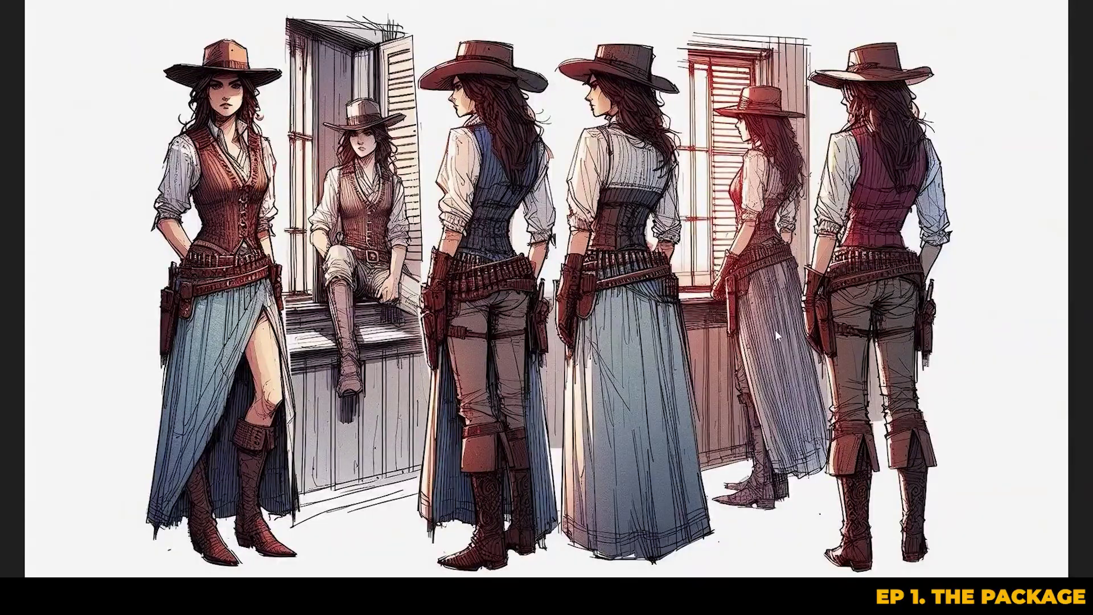
{"action": "key", "text": "Right"}
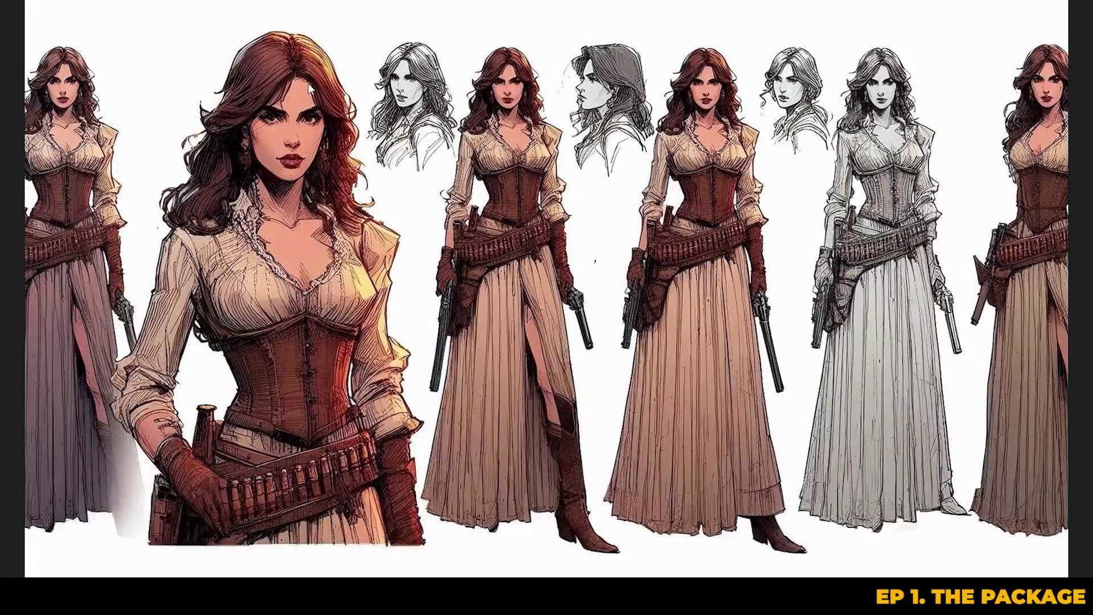
{"action": "key", "text": "Right"}
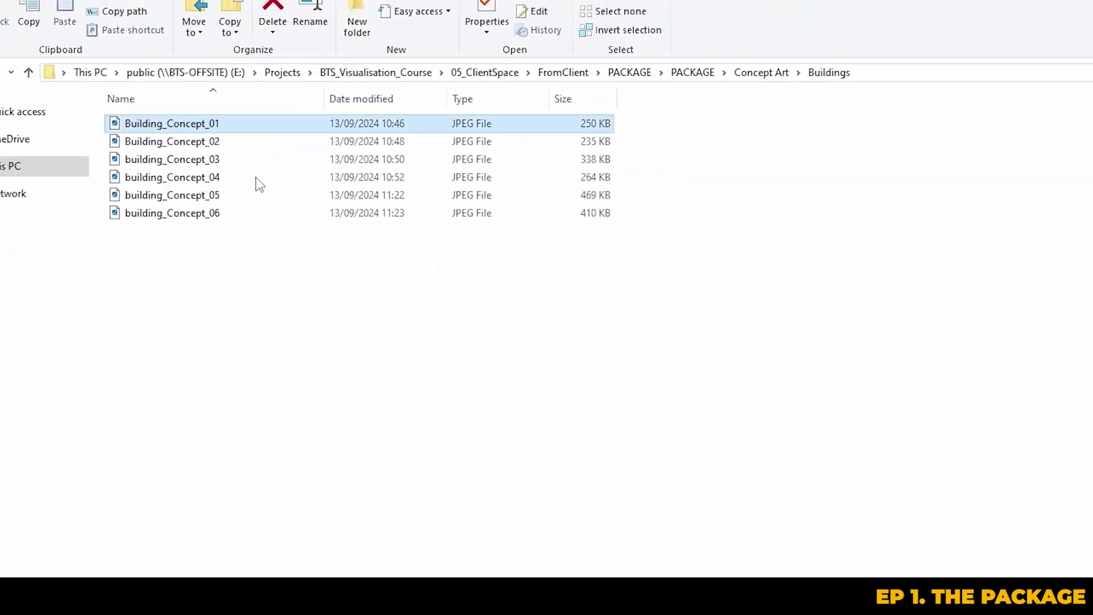
{"action": "key", "text": "Return"}
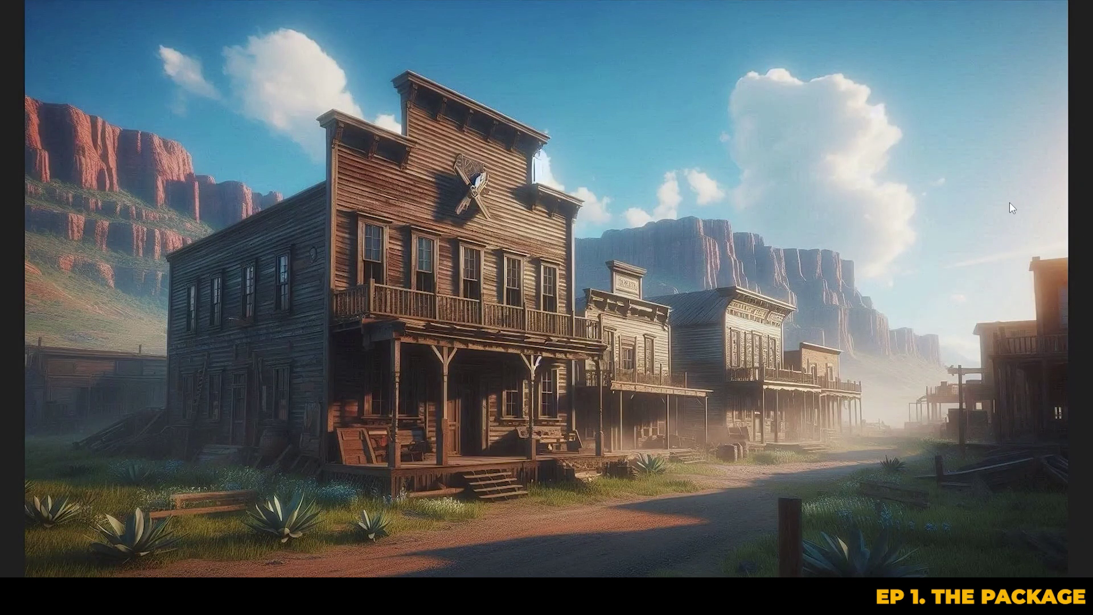
View the next two building concept images after Building_Concept_01.
{"action": "key", "text": "Right"}
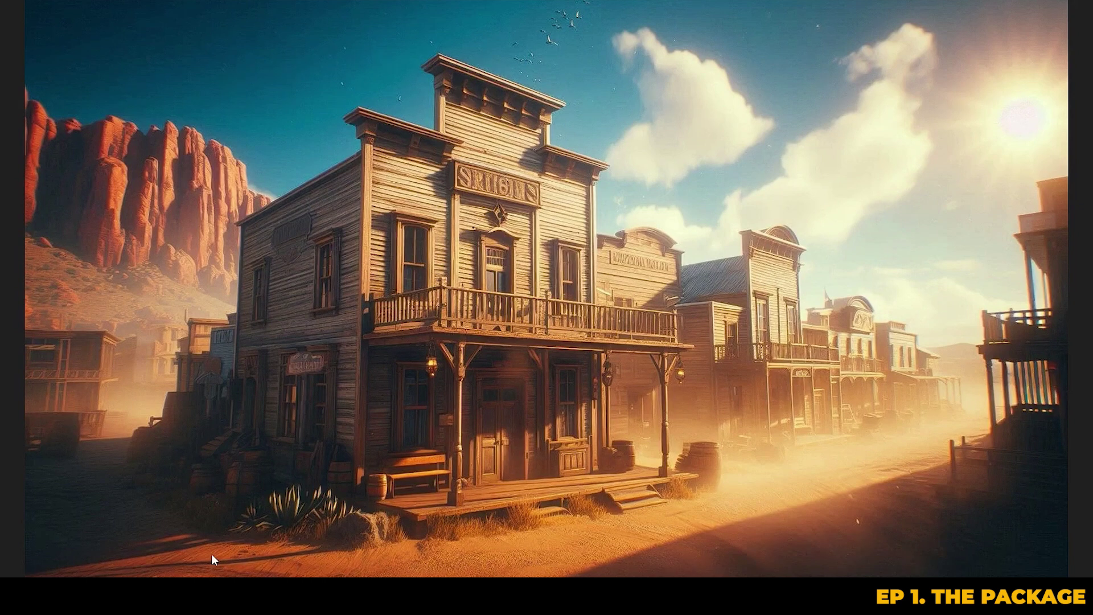
{"action": "key", "text": "Right"}
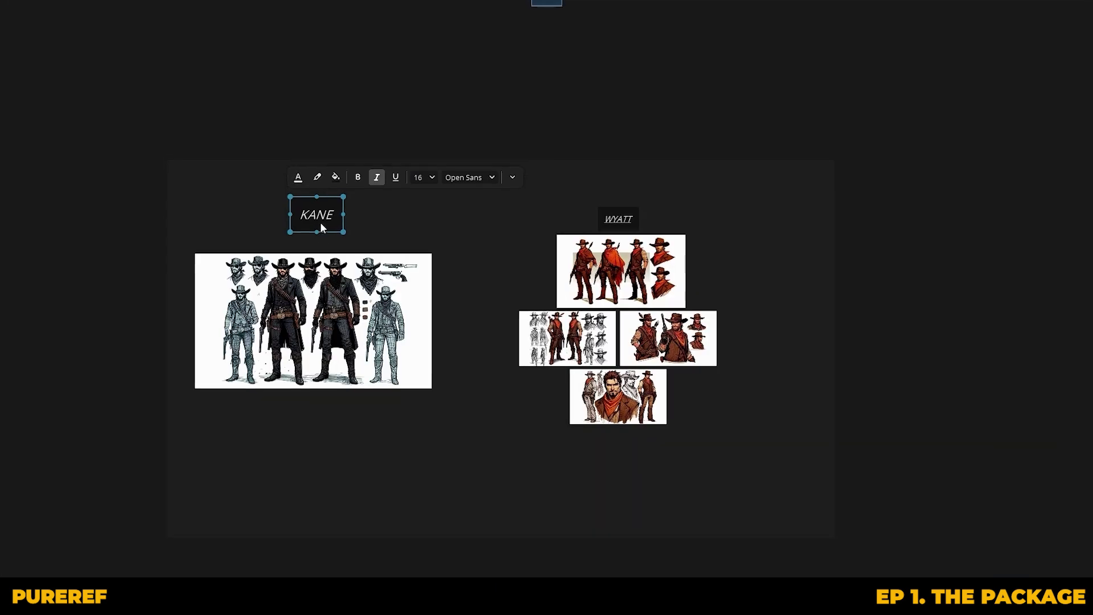
Nudge the KANE label slightly lower and underline its text to match WYATT.
{"action": "left_click_drag", "start_coordinate": [320, 225], "coordinate": [320, 232]}
{"action": "double_click", "coordinate": [322, 234]}
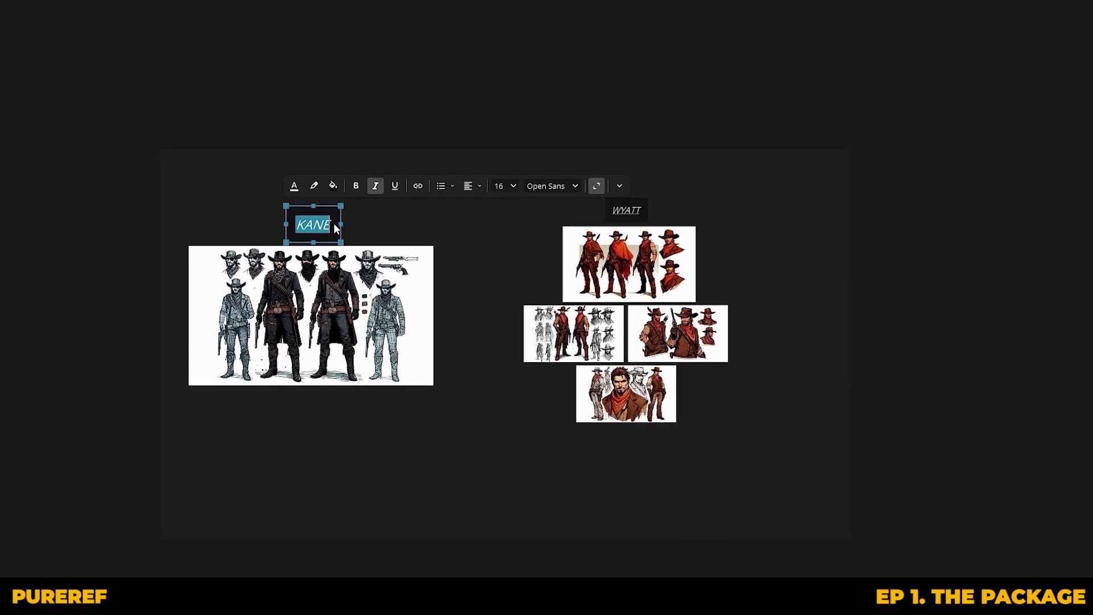
{"action": "left_click", "coordinate": [395, 181]}
{"action": "left_click", "coordinate": [406, 227]}
{"action": "left_click", "coordinate": [324, 217]}
{"action": "left_click", "coordinate": [367, 192]}
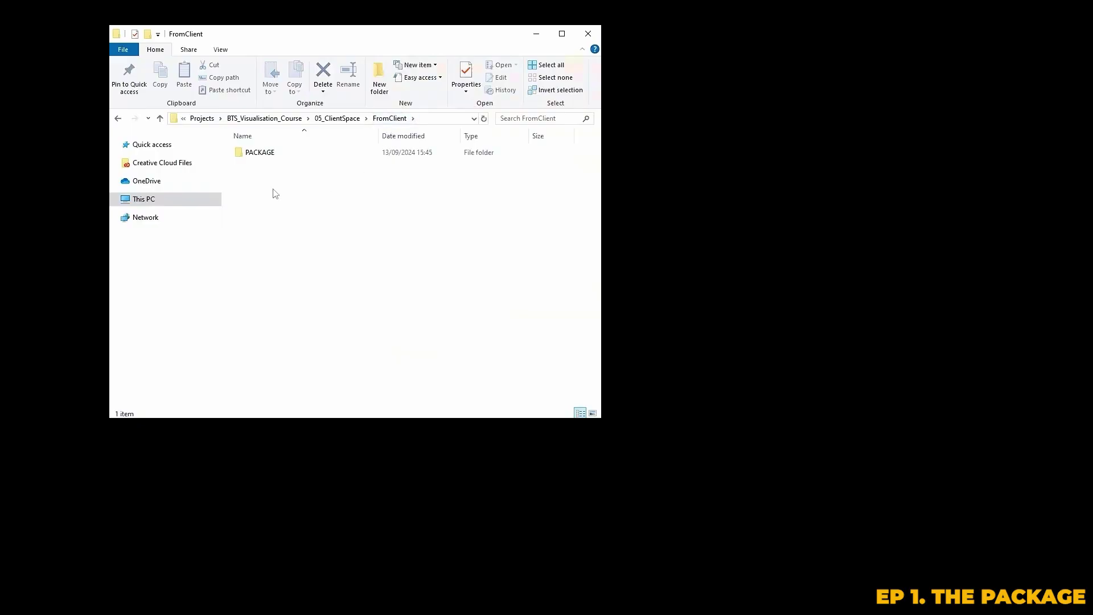
{"action": "left_click", "coordinate": [260, 154]}
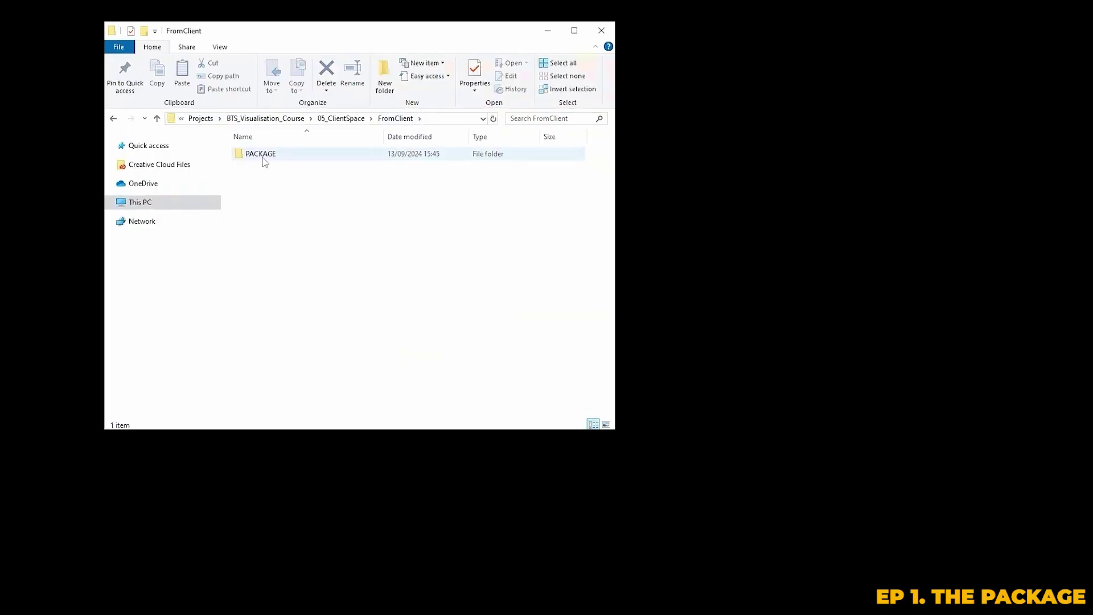
Copy the PACKAGE folder and paste it into 04_Resources.
{"action": "key", "text": "ctrl+c"}
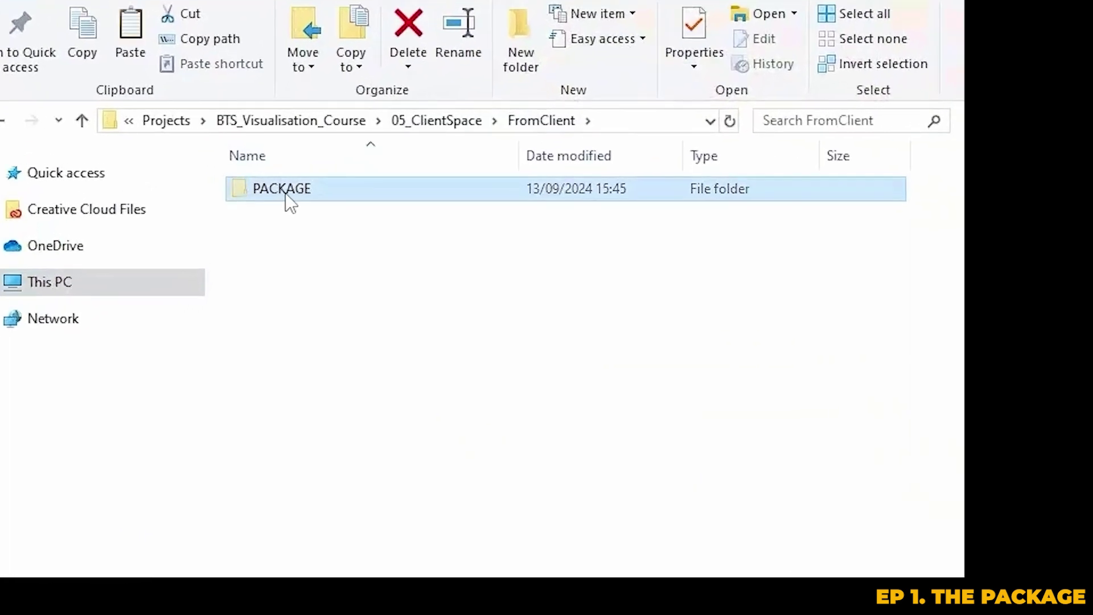
{"action": "left_click", "coordinate": [347, 128]}
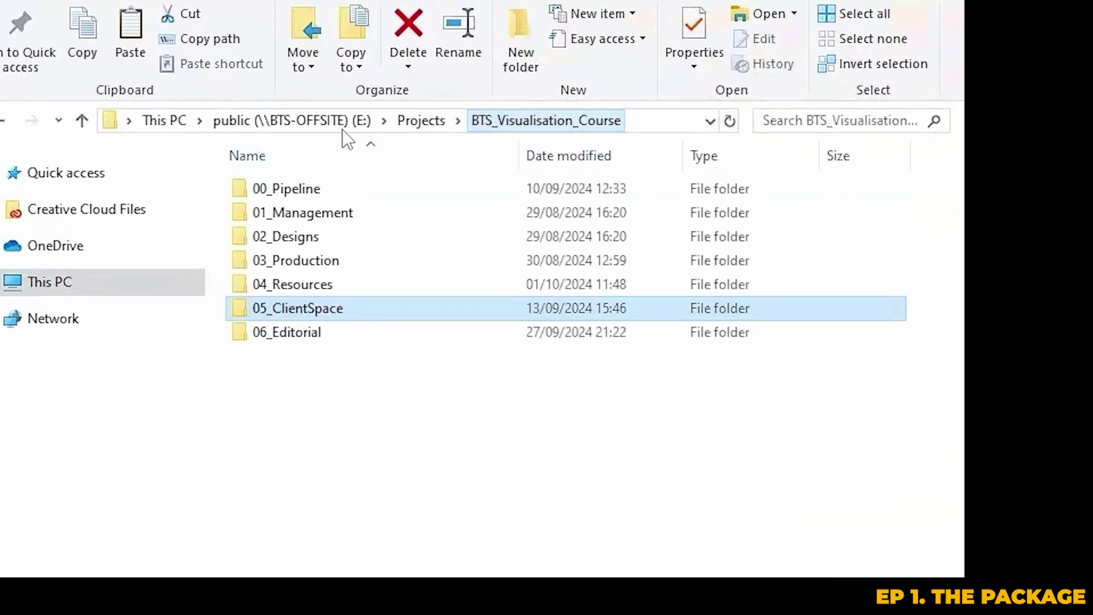
{"action": "double_click", "coordinate": [298, 283]}
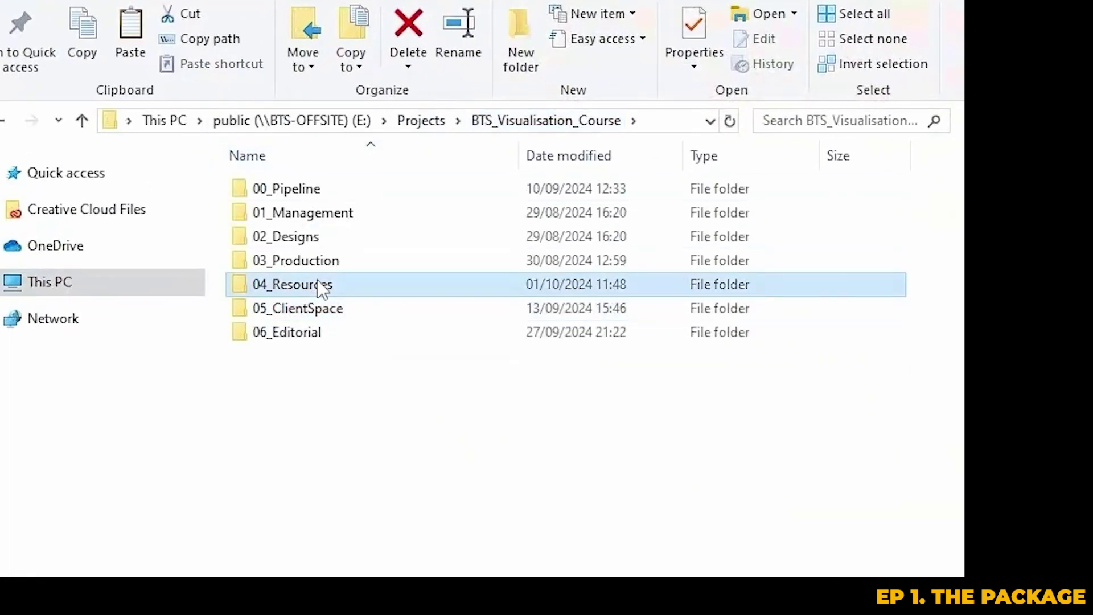
{"action": "key", "text": "ctrl+v"}
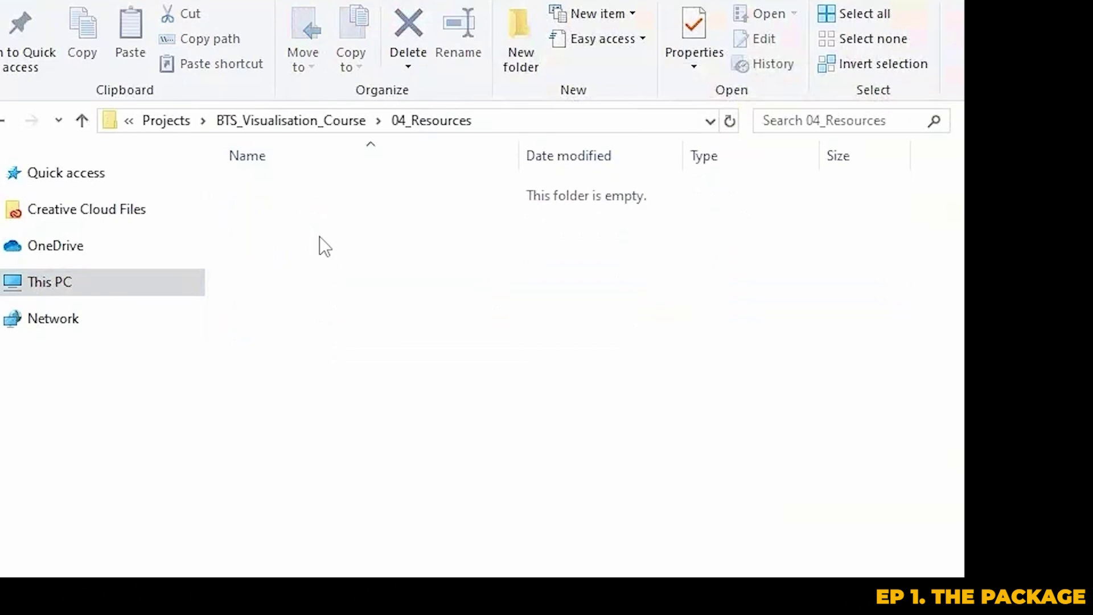
{"action": "left_click", "coordinate": [319, 237]}
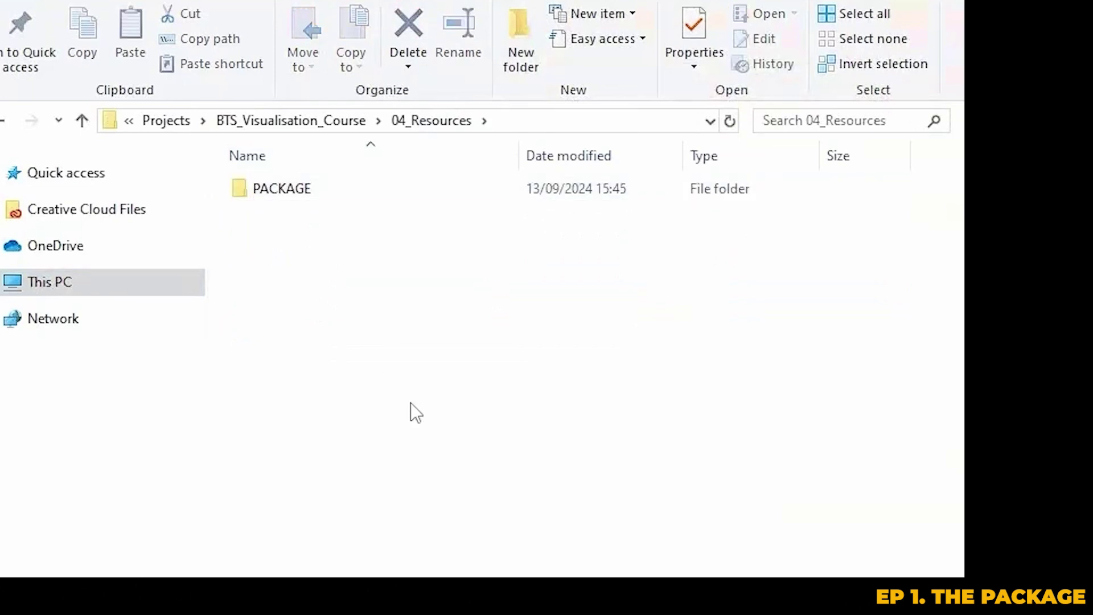
Check the copied PACKAGE folder's contents, then return to 05_ClientSpace.
{"action": "double_click", "coordinate": [322, 194]}
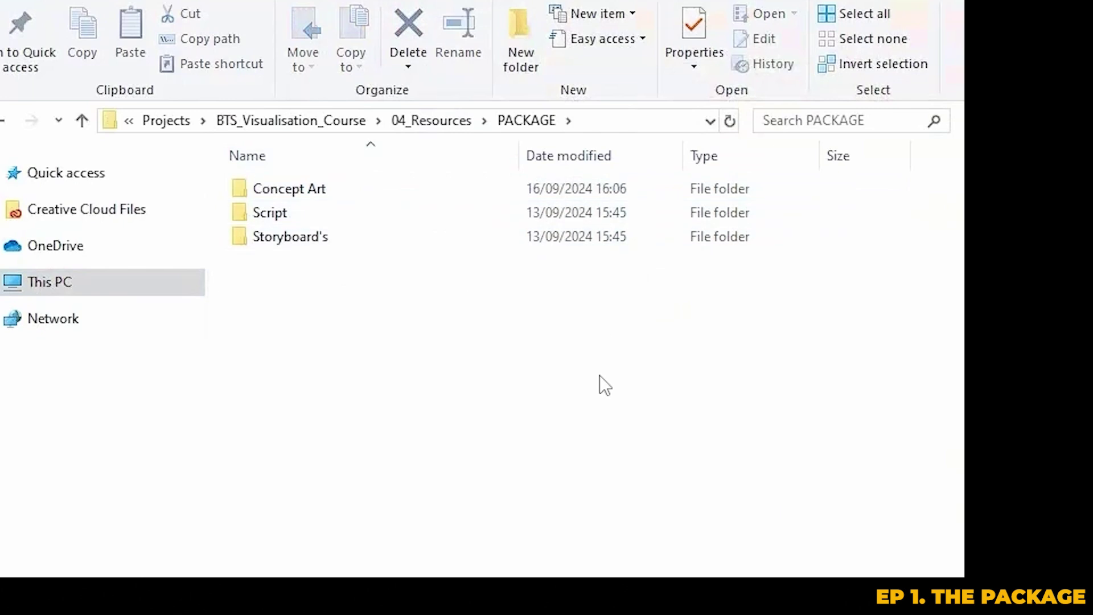
{"action": "left_click", "coordinate": [431, 125]}
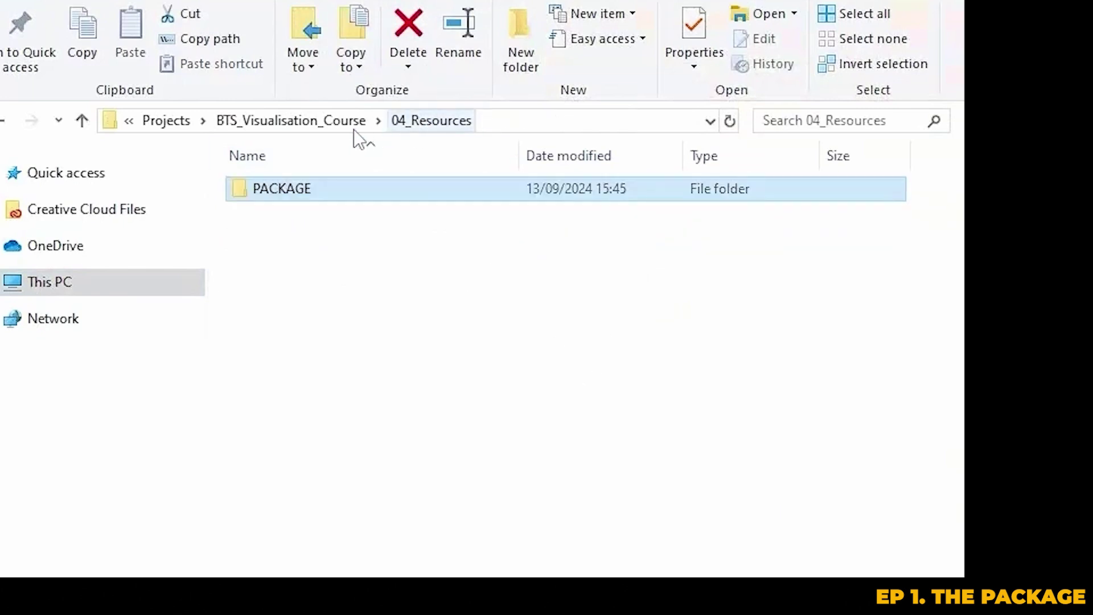
{"action": "left_click", "coordinate": [346, 127]}
{"action": "double_click", "coordinate": [339, 313]}
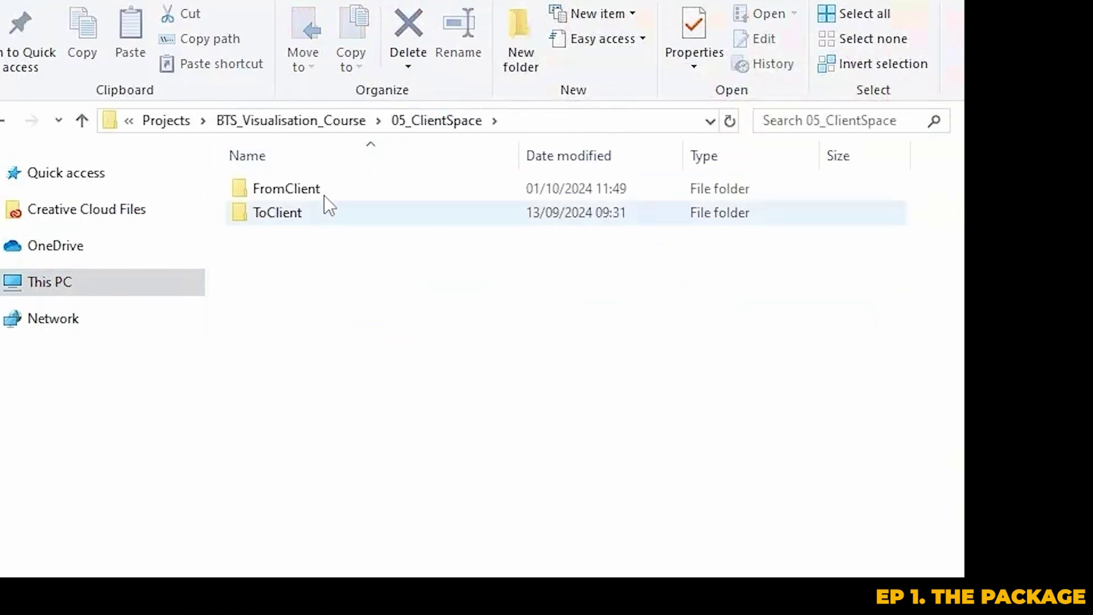